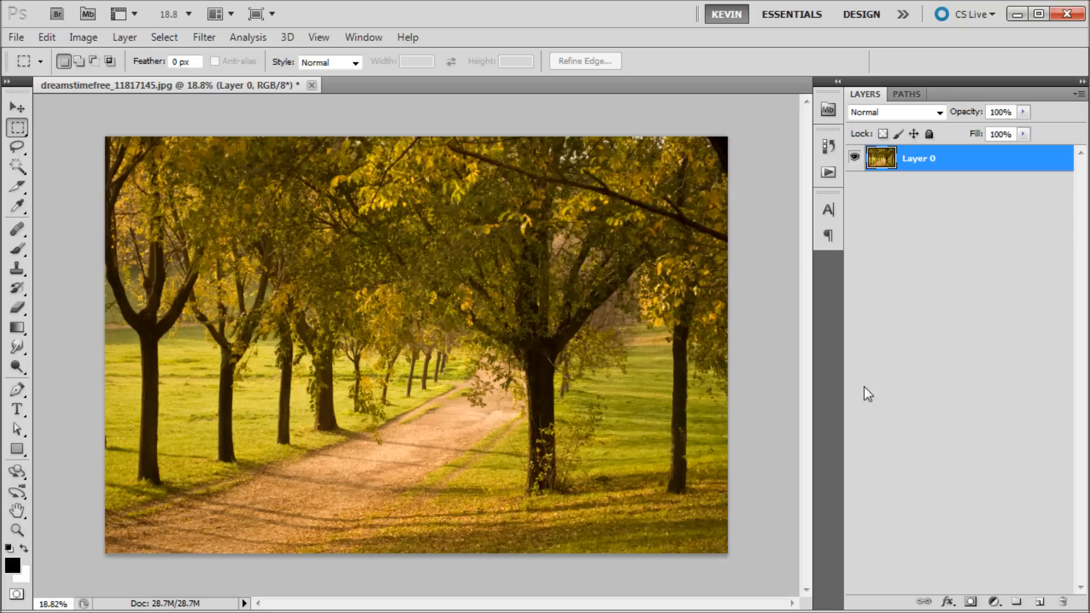
Bring up the adjustment layer menu from the Layers panel
left_click(994, 602)
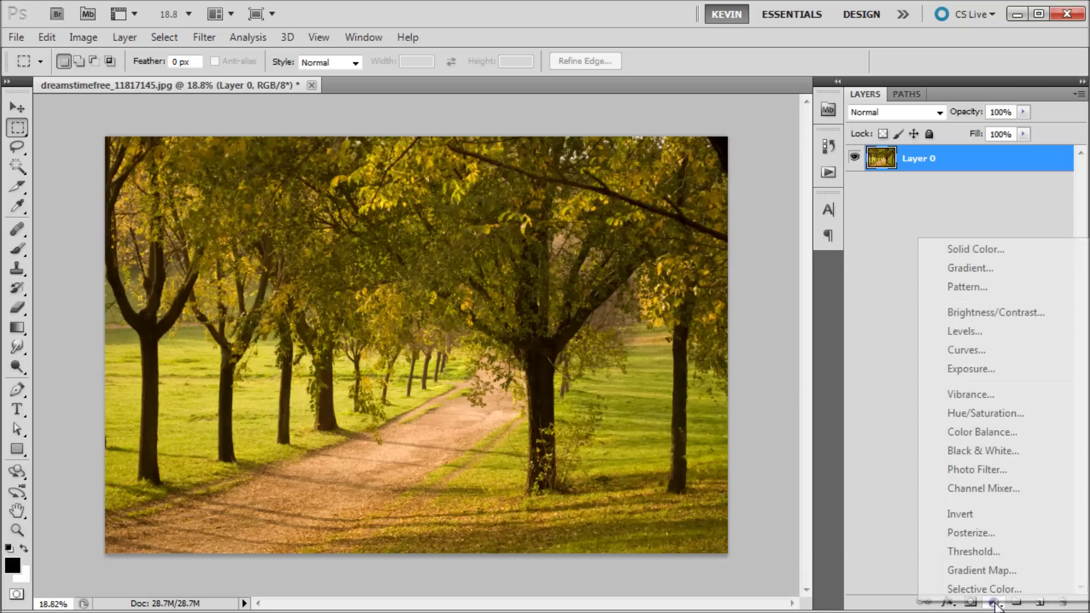
Create a Color Balance 1 adjustment layer above the park photo
left_click(982, 432)
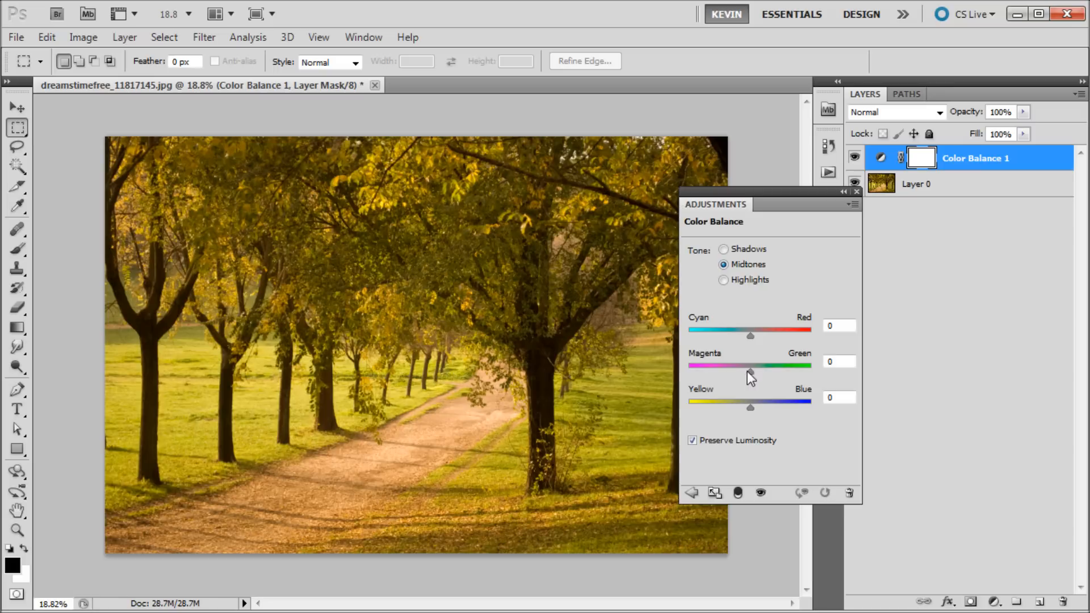
Set midtones to Magenta-Green -36, Yellow-Blue +52 and Cyan-Red toward cyan
left_click_drag(749, 371, 728, 372)
left_click_drag(750, 408, 782, 413)
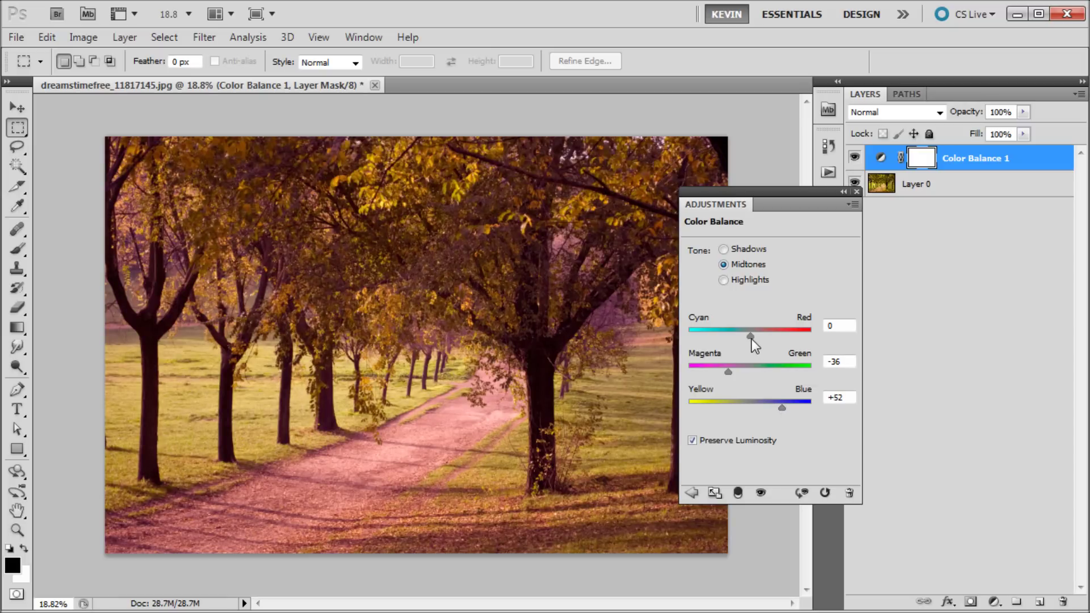
left_click_drag(750, 335, 731, 337)
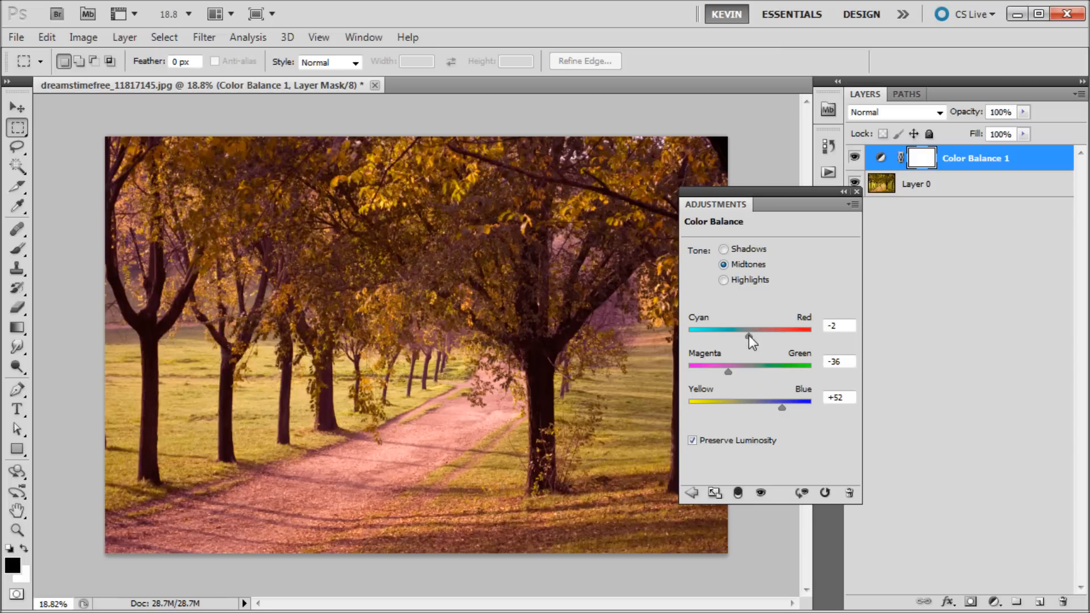